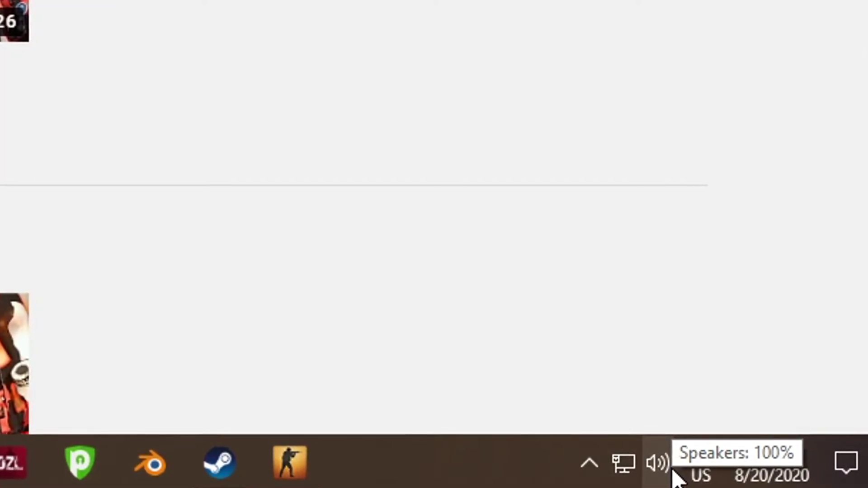
Reach Sound settings from the taskbar volume icon's context menu
right_click(673, 472)
left_click(661, 470)
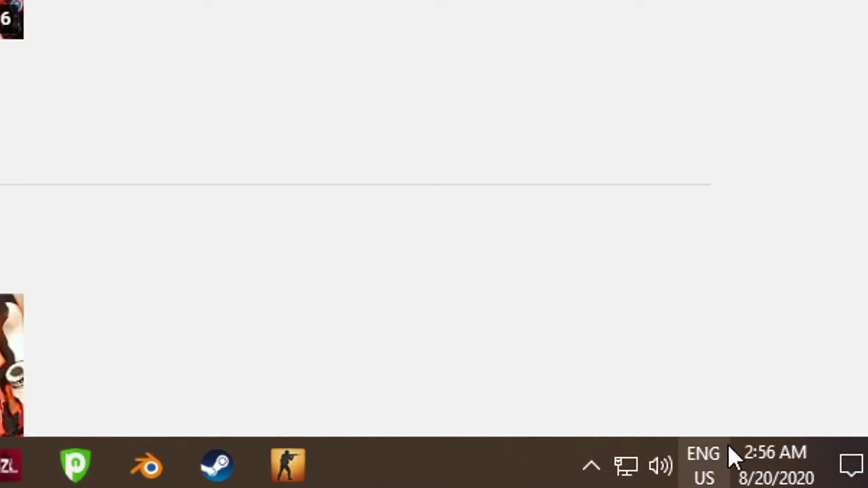
right_click(681, 470)
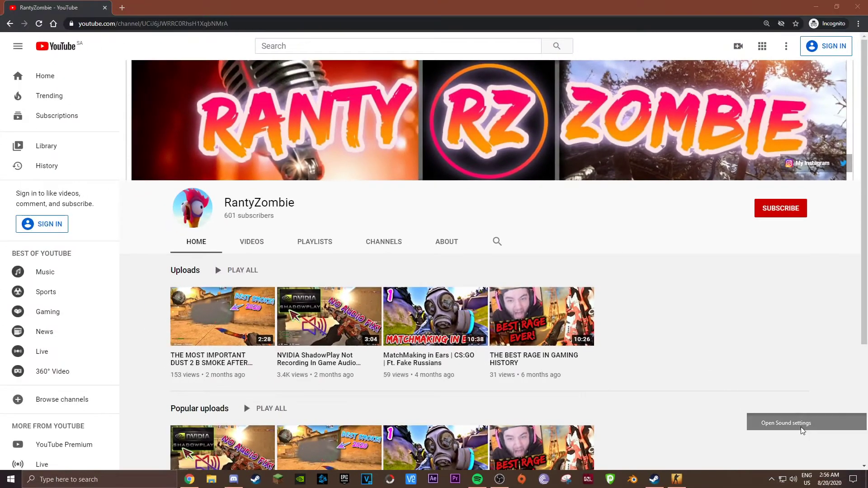
left_click(801, 423)
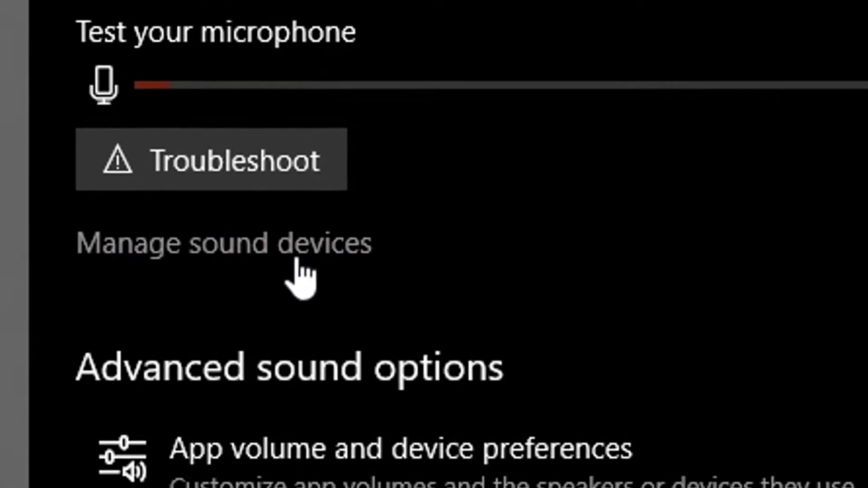
Go to Manage sound devices and select the ROG PG248Q output
left_click(292, 251)
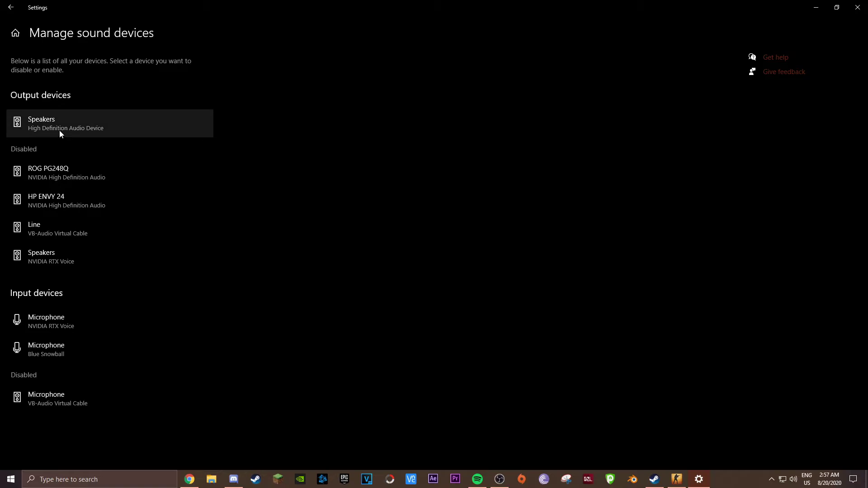
left_click(70, 181)
Enable the ROG PG248Q, HP ENVY 24 and Line virtual cable outputs
left_click(43, 199)
left_click(38, 226)
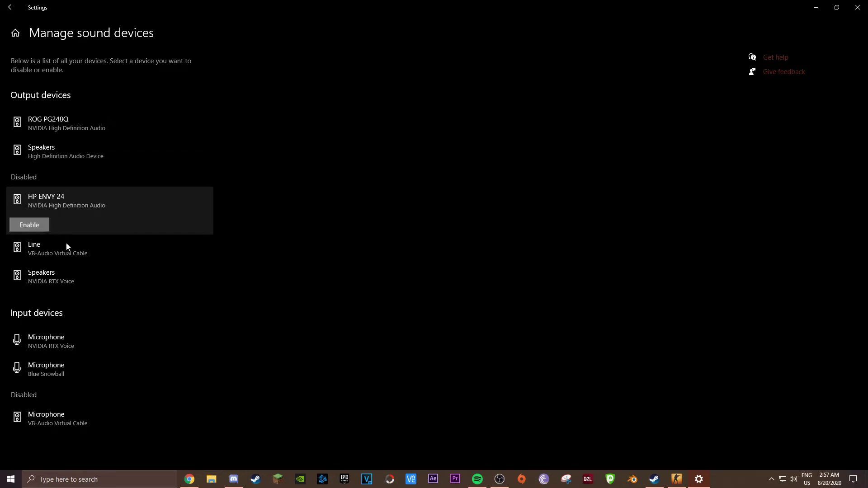
left_click(62, 220)
left_click(39, 249)
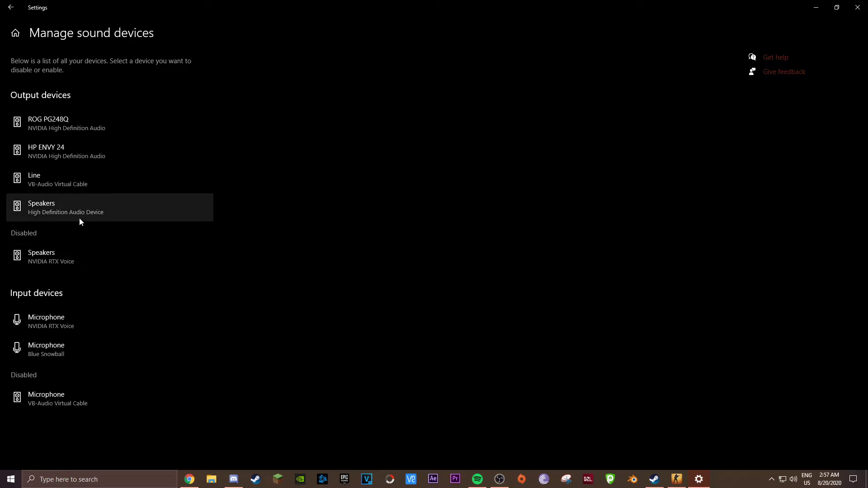
Disable the ROG PG248Q and HP ENVY 24 monitor outputs again, then select the Line output
left_click(56, 126)
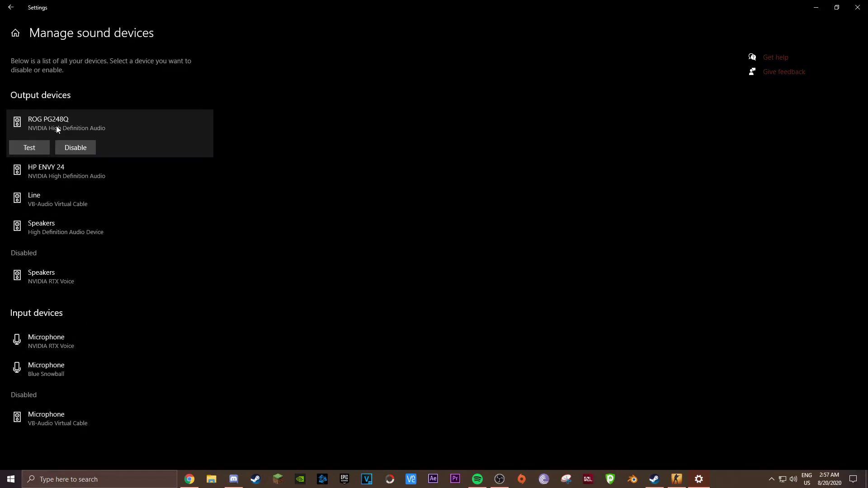
left_click(74, 148)
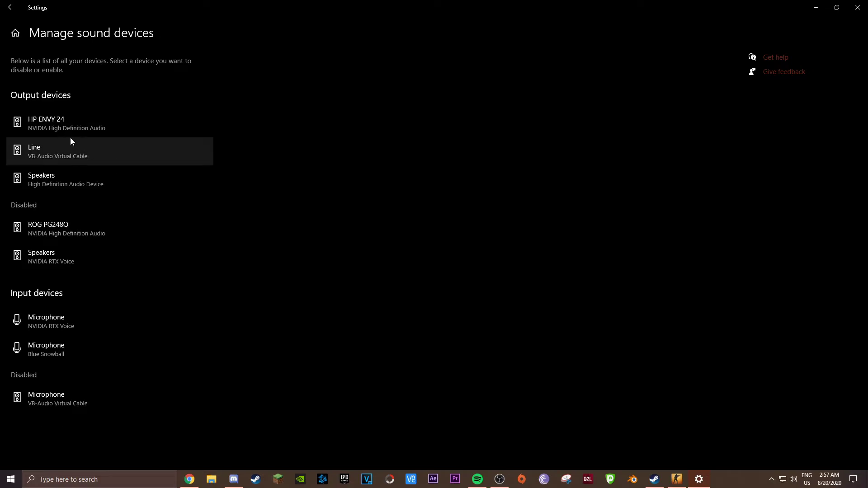
left_click(75, 132)
left_click(92, 152)
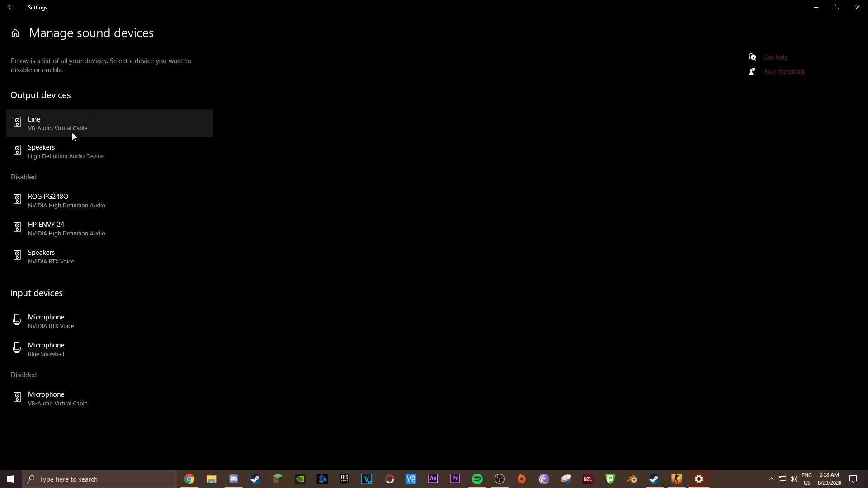
left_click(71, 132)
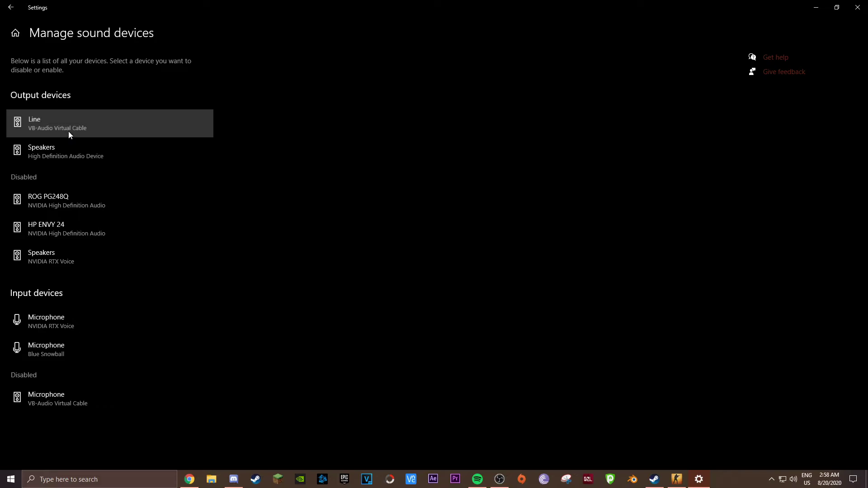